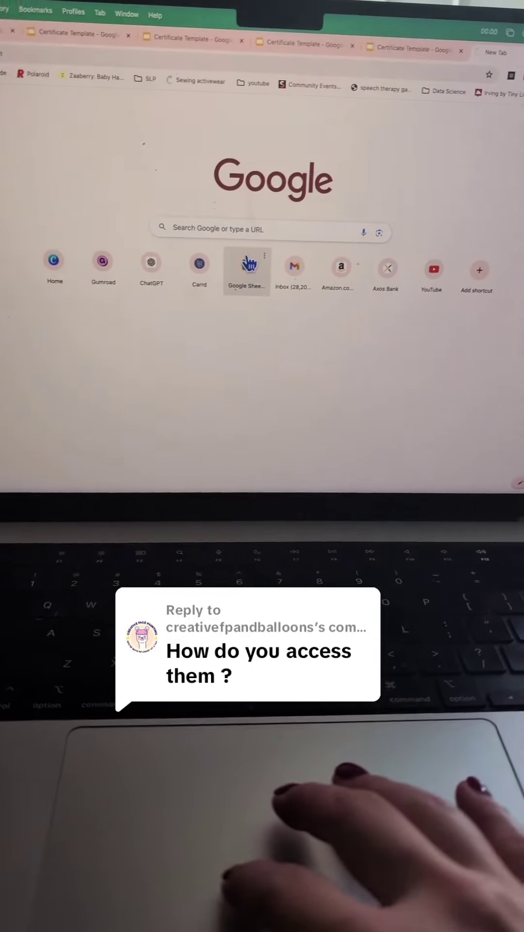
Launch Google Sheets from the new tab page and create a blank spreadsheet.
left_click(184, 269)
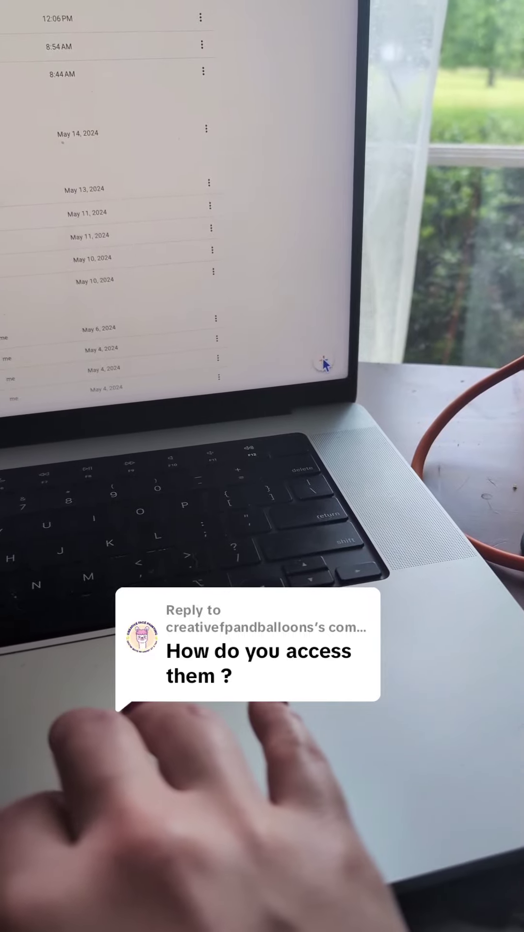
left_click(324, 372)
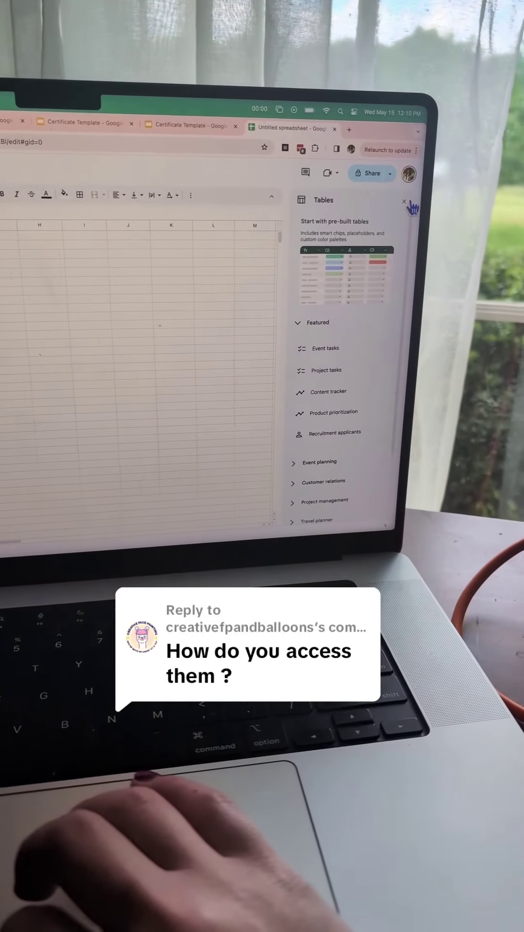
Dismiss the Tables side panel to reveal the empty grid.
left_click(405, 201)
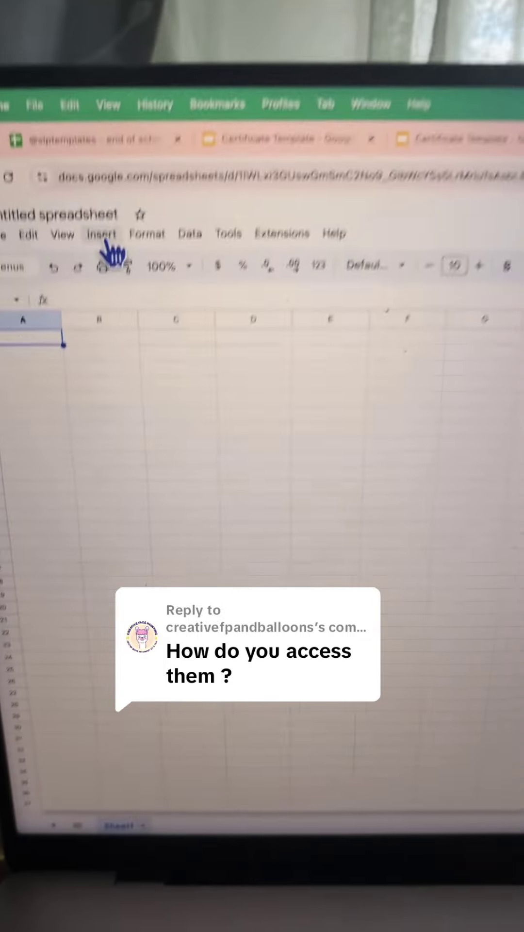
Reopen the pre-built tables panel from the Insert menu.
left_click(102, 235)
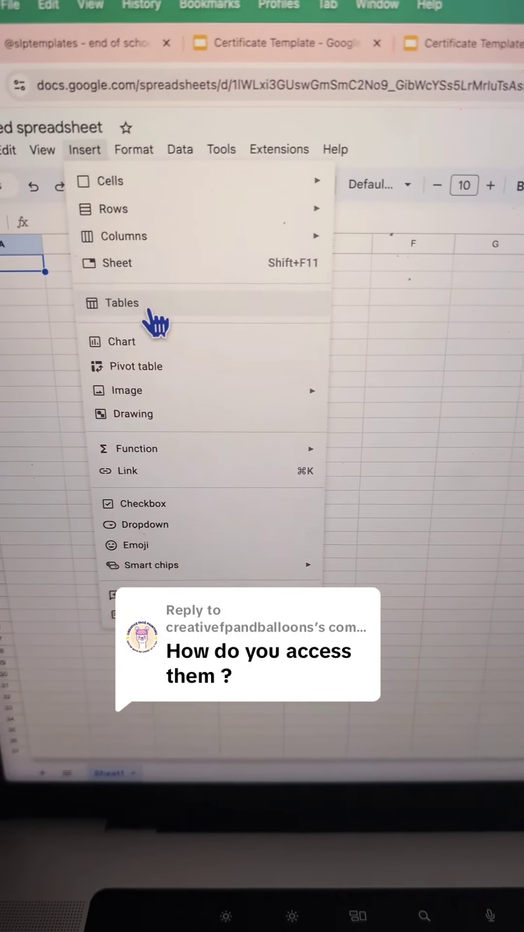
left_click(121, 303)
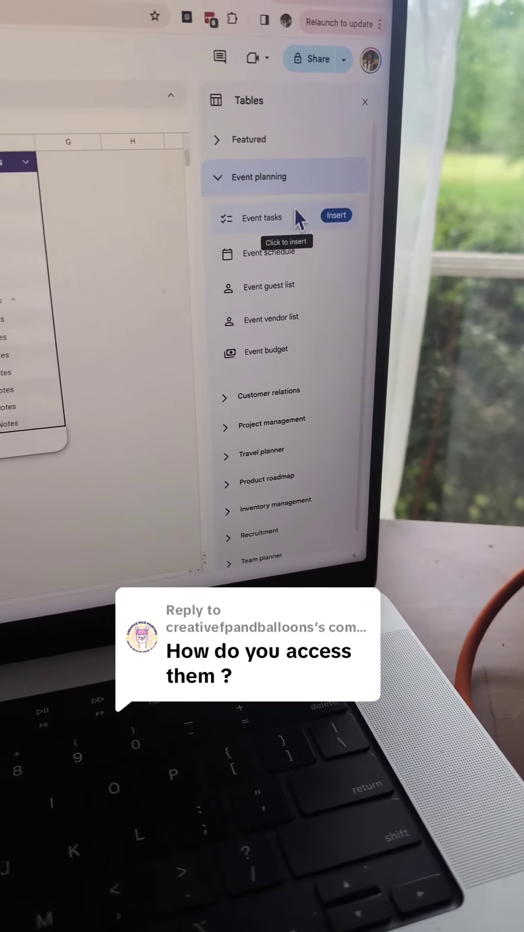
Insert the Event tasks table, then the Event schedule table on Sheet2.
left_click(340, 219)
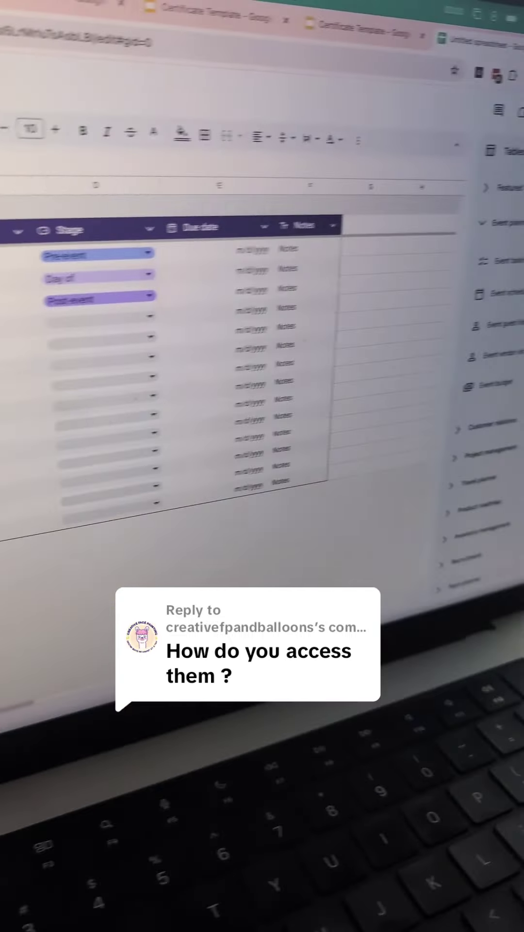
mouse_move(269, 252)
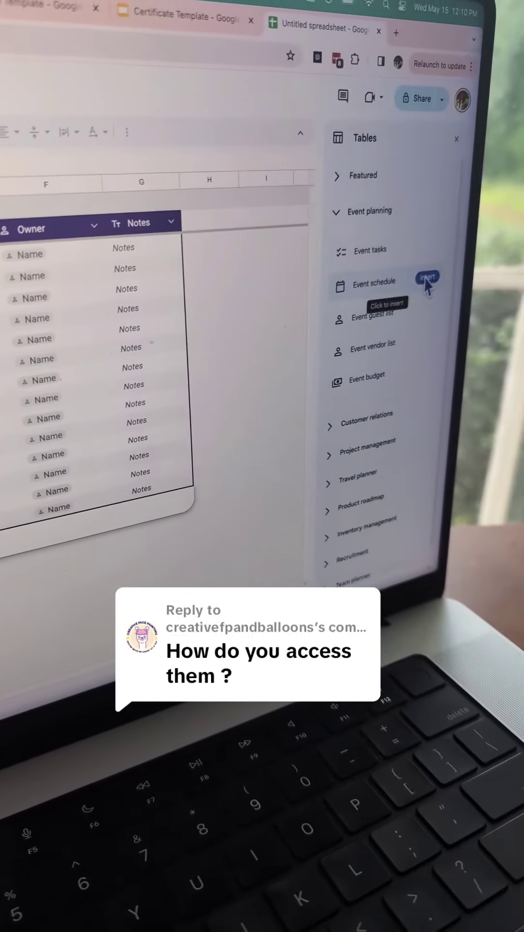
left_click(427, 278)
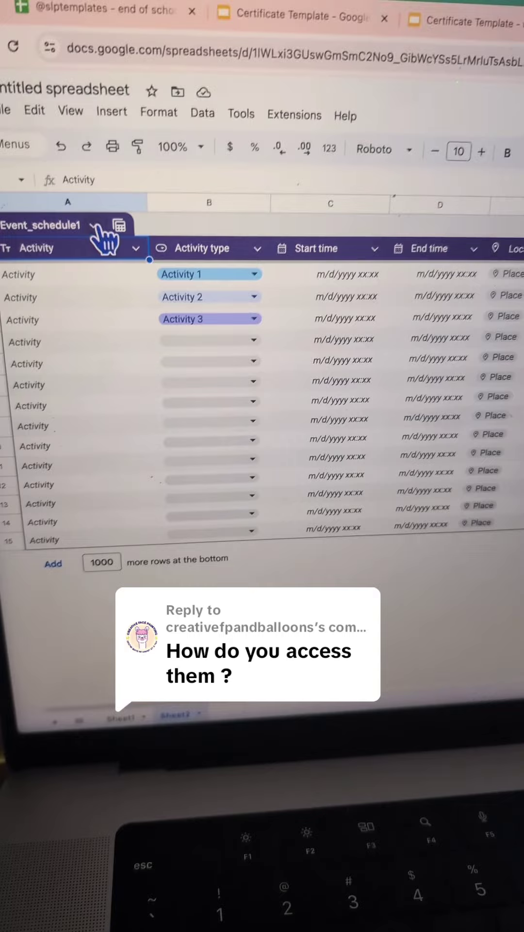
Recolor Event_schedule1 with the red swatch, then check Sheet1 and return to Sheet2.
left_click(97, 239)
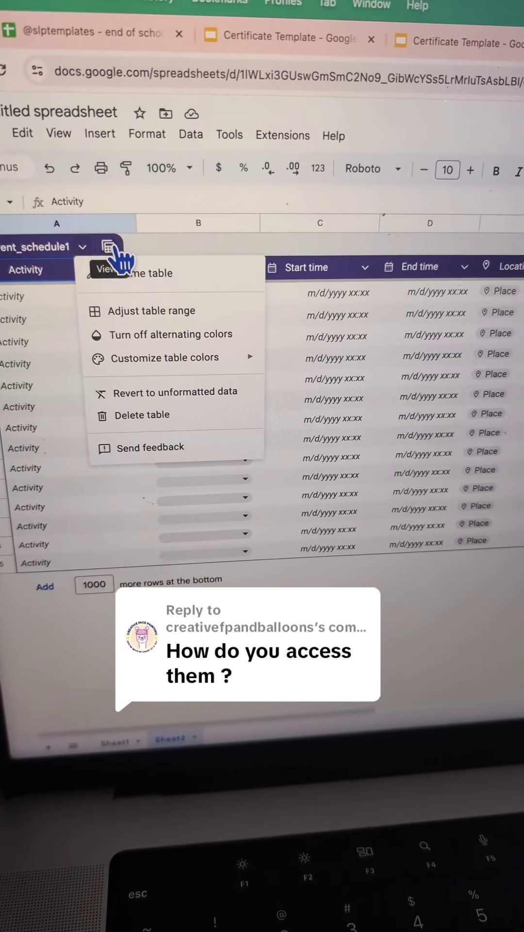
mouse_move(113, 344)
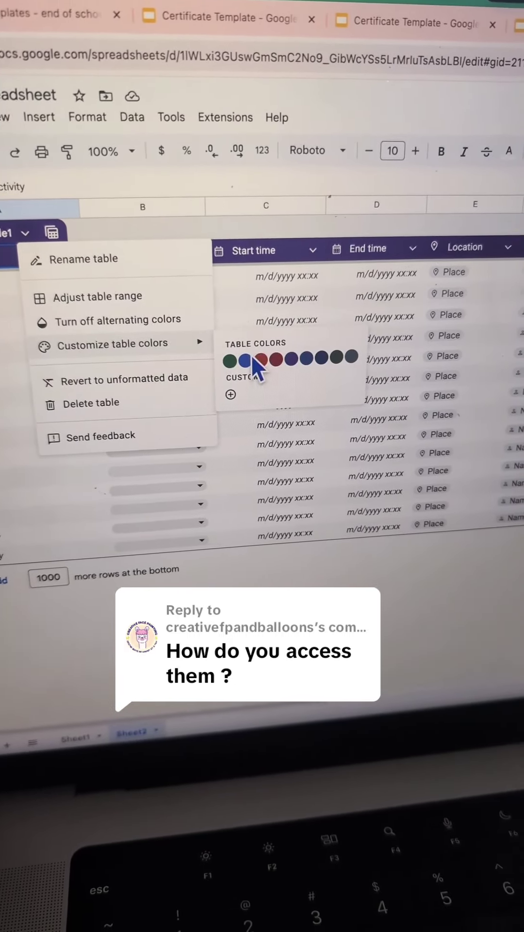
left_click(321, 374)
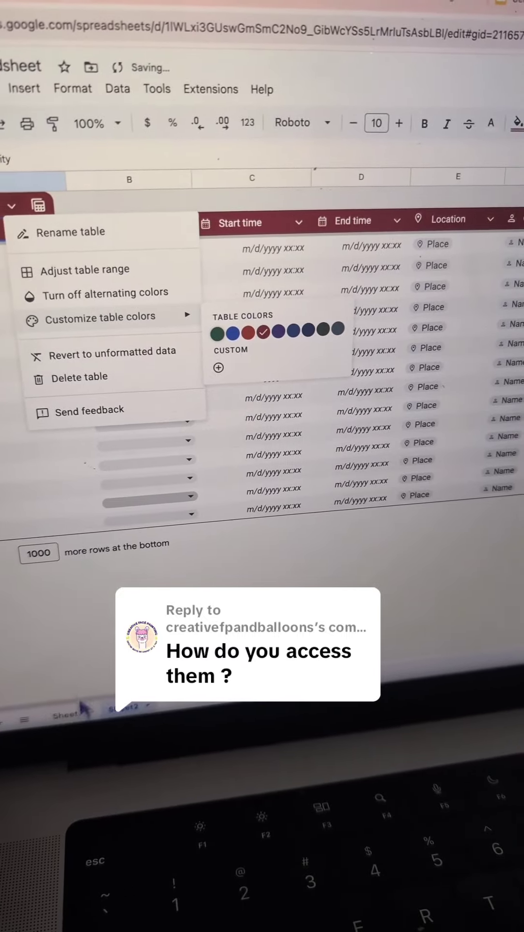
left_click(88, 719)
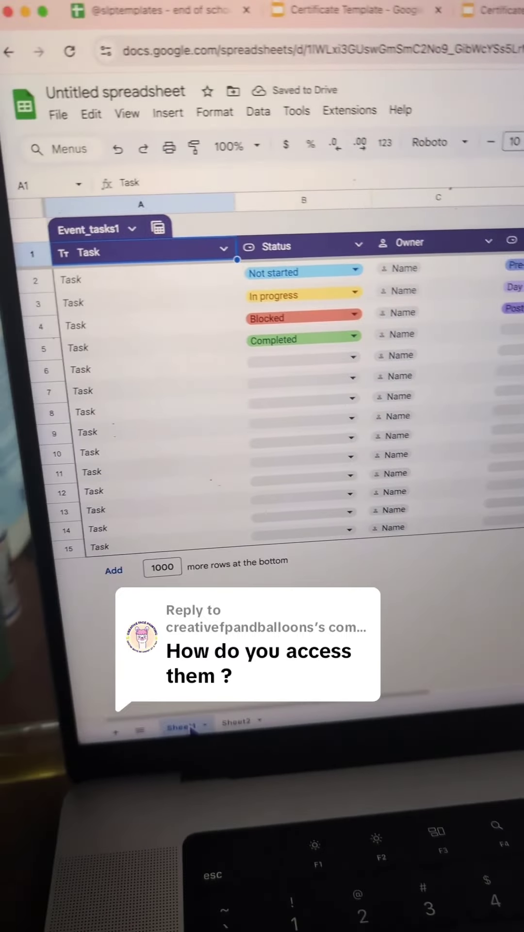
left_click(146, 709)
Turn on a temporary filter for Event_schedule1 and show the Activity type filter options.
left_click(160, 240)
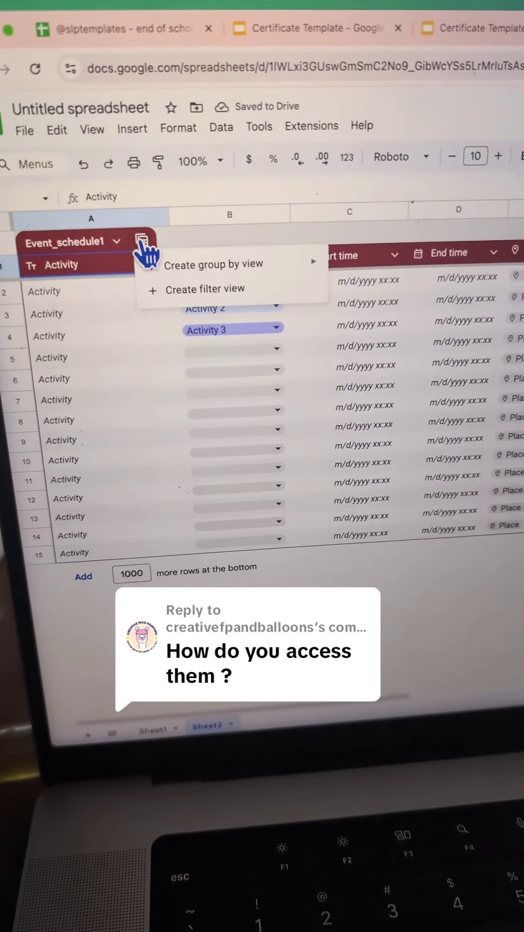
key("Escape")
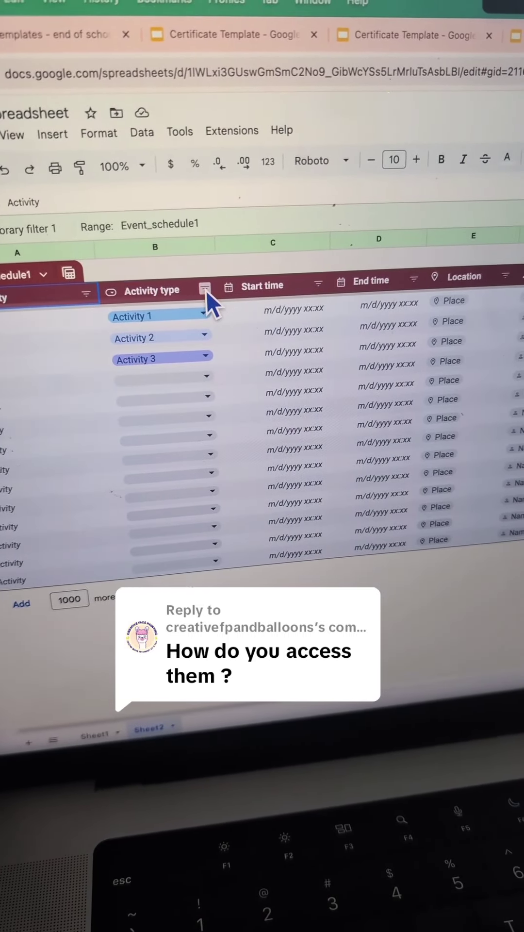
left_click(216, 289)
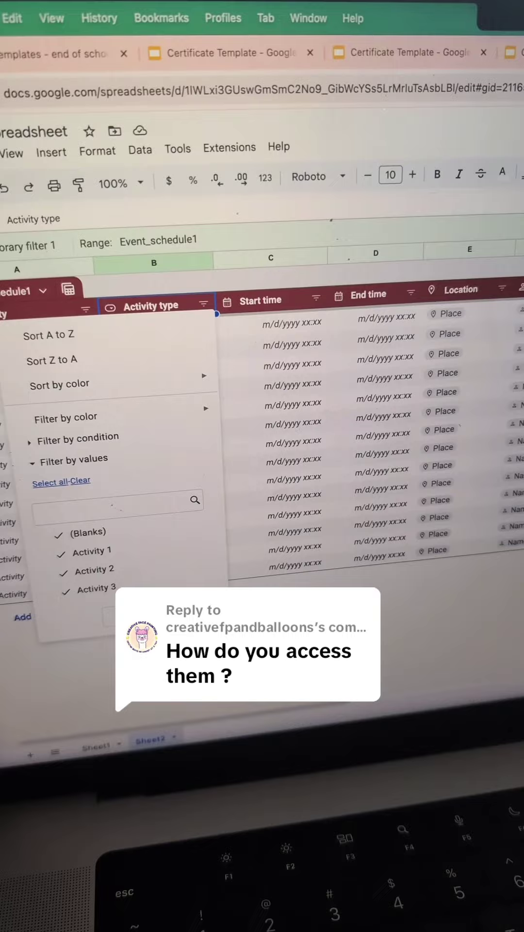